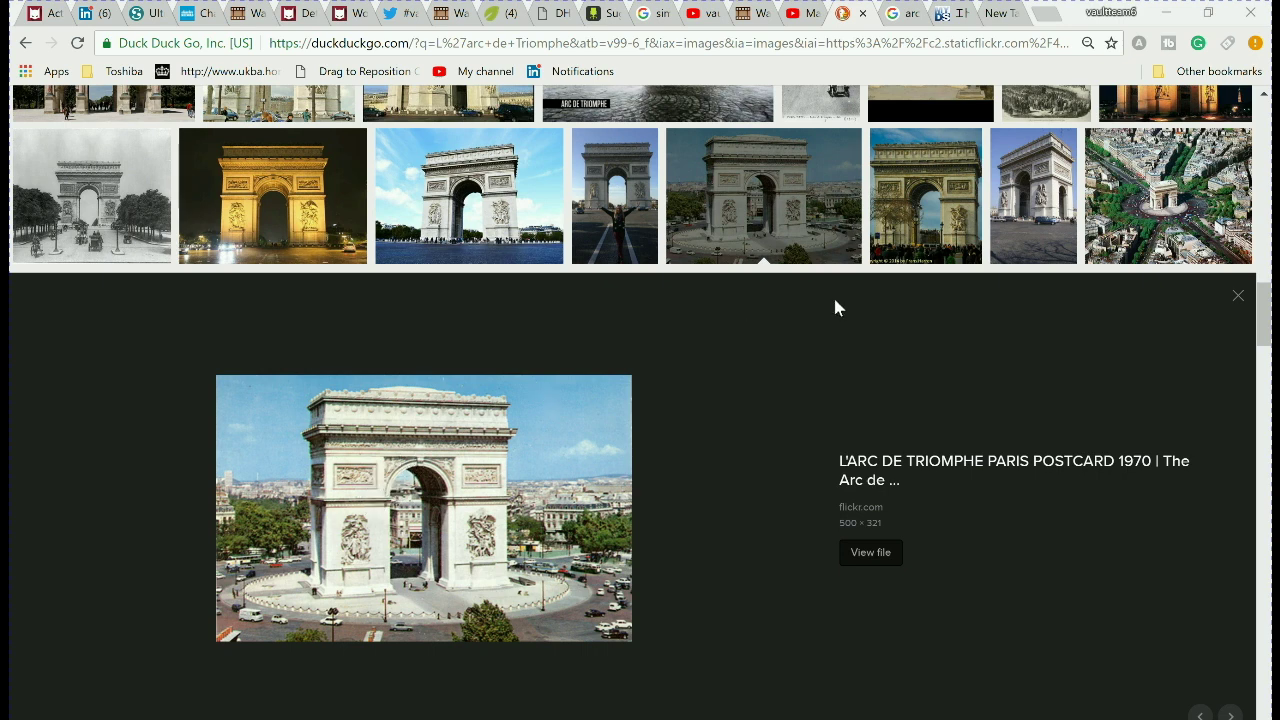
Preview the aerial arch photo, then the Wikimedia Commons street-level photo of the pale arch.
{"action": "left_click", "coordinate": [1197, 199]}
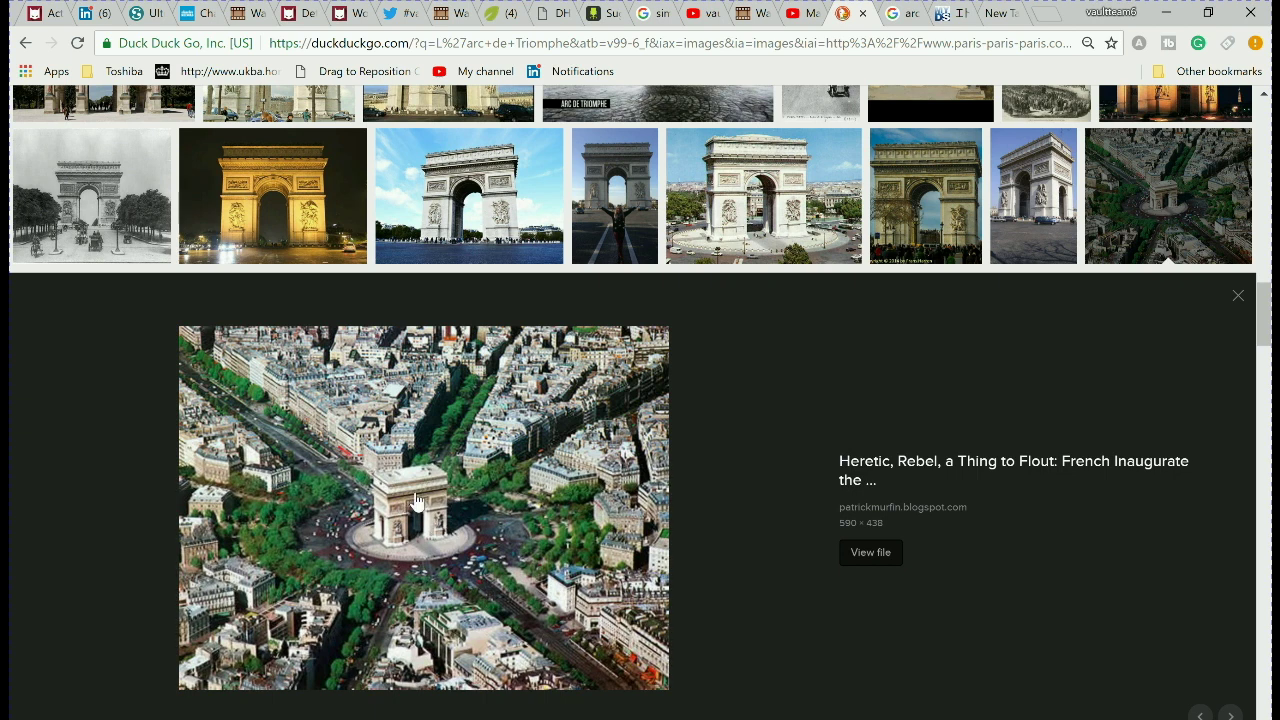
{"action": "left_click", "coordinate": [1034, 203]}
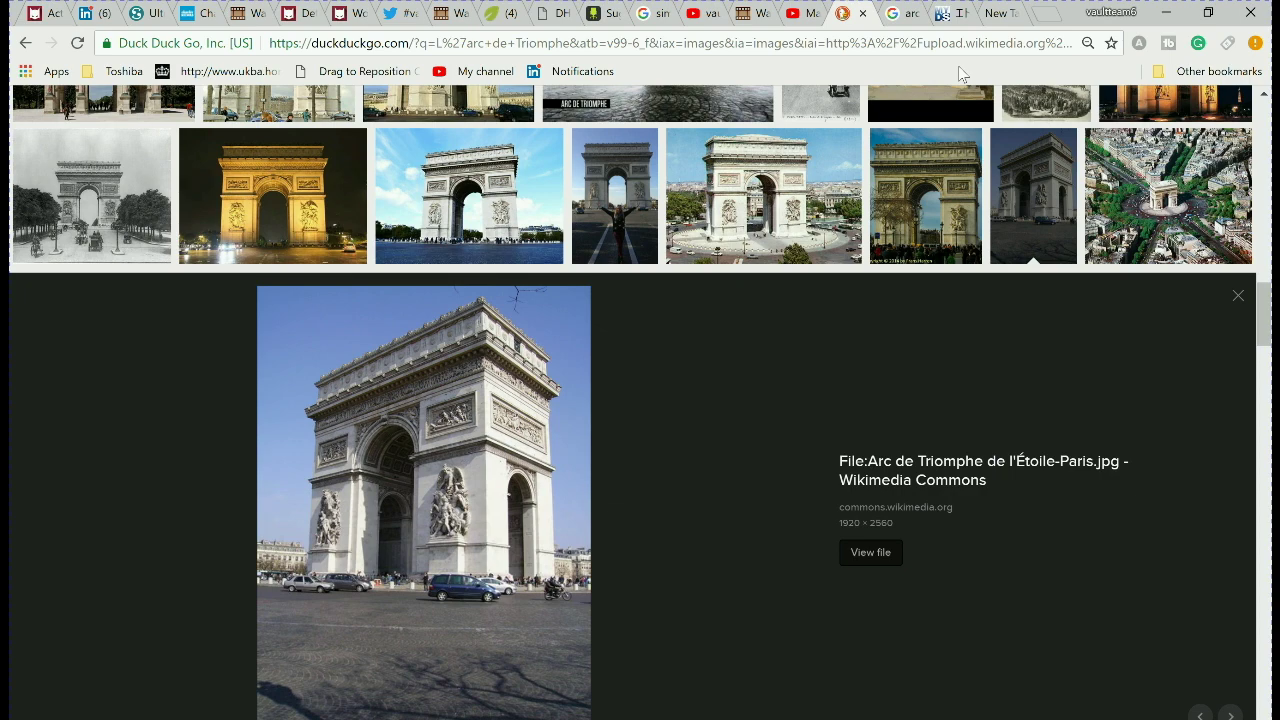
Switch to the 'arc de triomphe paintings' results and enlarge Jean Francois Raffaelli's oil painting.
{"action": "left_click", "coordinate": [905, 16]}
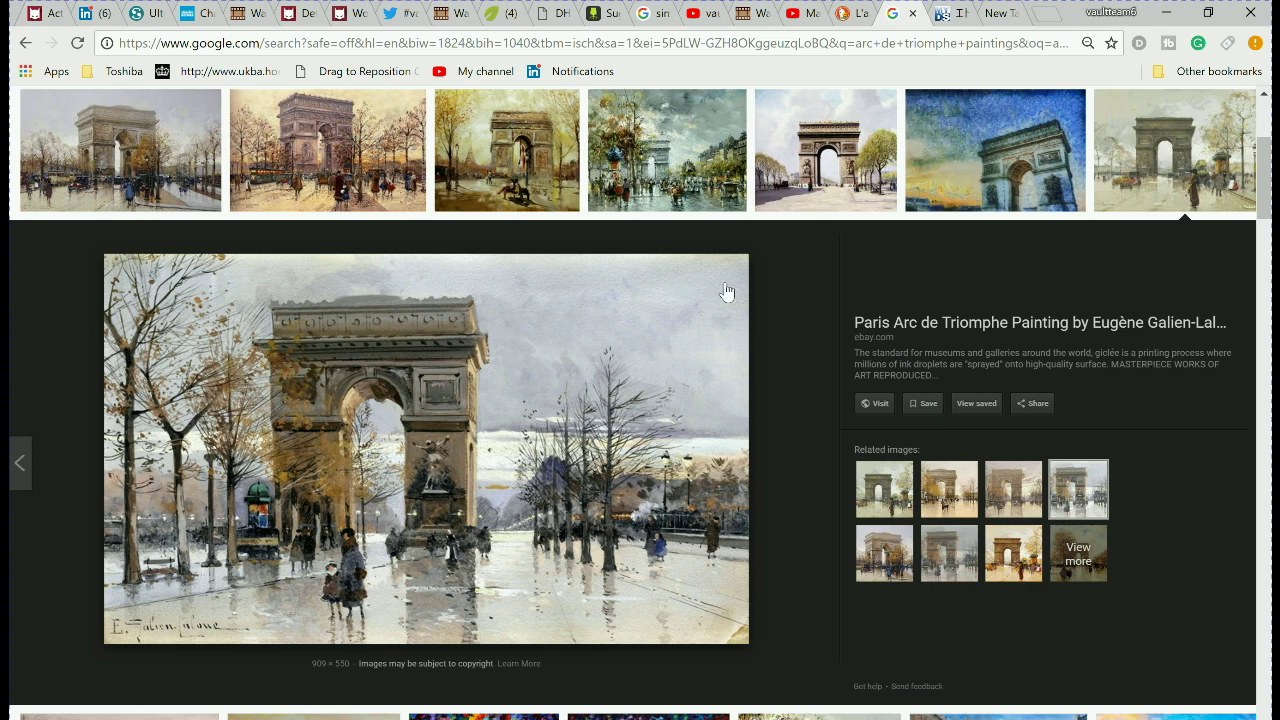
{"action": "left_click", "coordinate": [853, 128]}
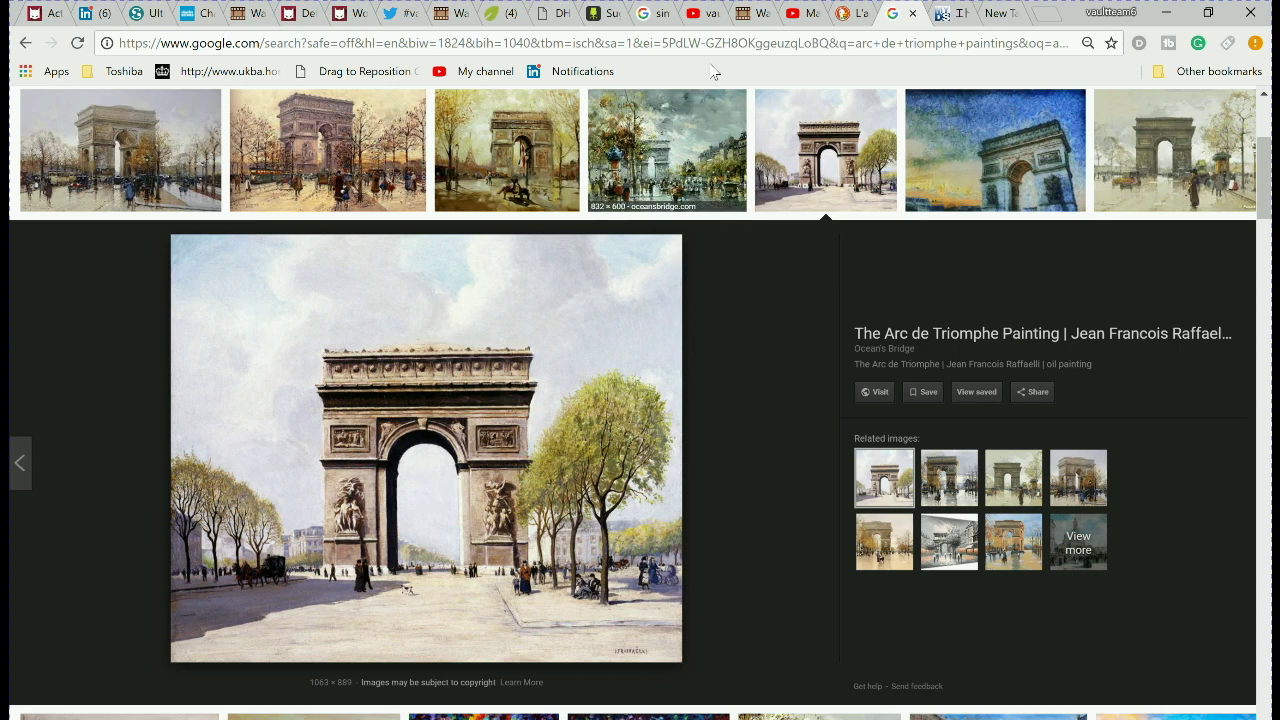
Bring up the YouTube video 'Mandela Effect 15.0! L'arc de Triomphe Supernatural White Phenomenon'.
{"action": "left_click", "coordinate": [808, 12]}
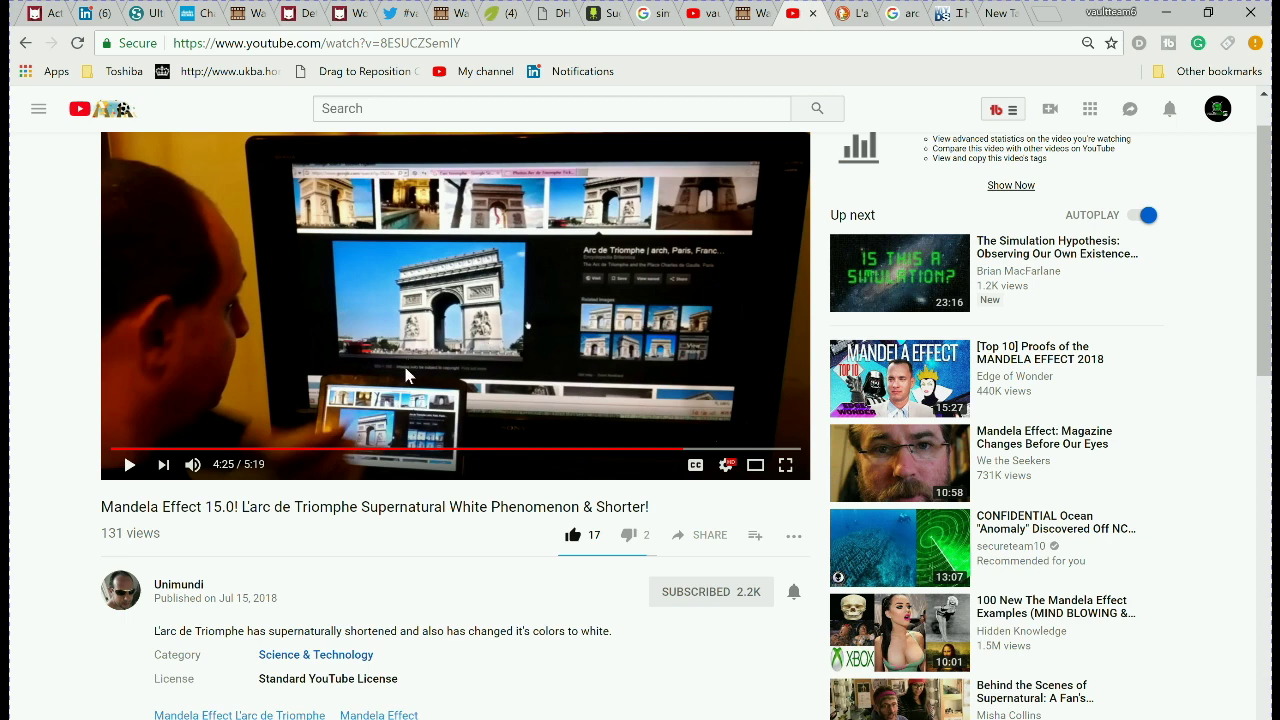
Return to the Google 'arc de triomphe paintings' results showing the Raffaelli painting.
{"action": "left_click", "coordinate": [903, 14]}
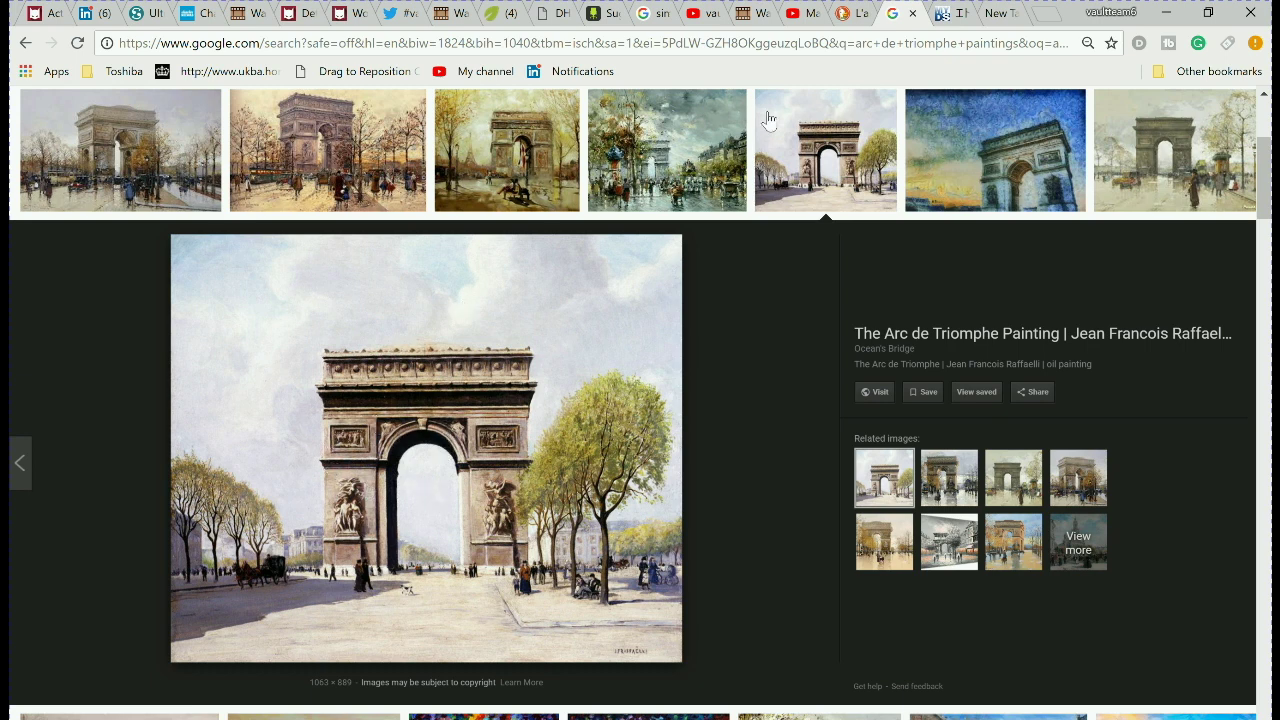
Compare the PaintingStar and Fine Art America Galien-Laloue paintings, ending on PaintingStar's.
{"action": "left_click", "coordinate": [1207, 160]}
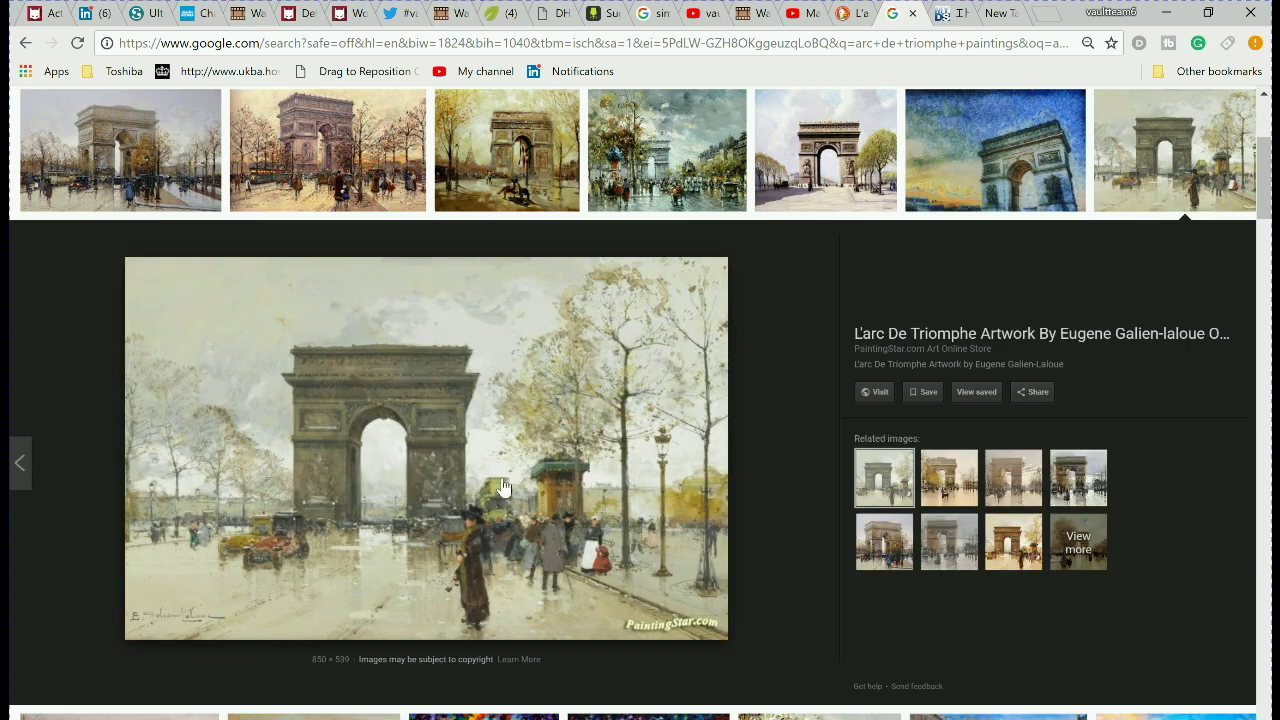
{"action": "left_click", "coordinate": [150, 192]}
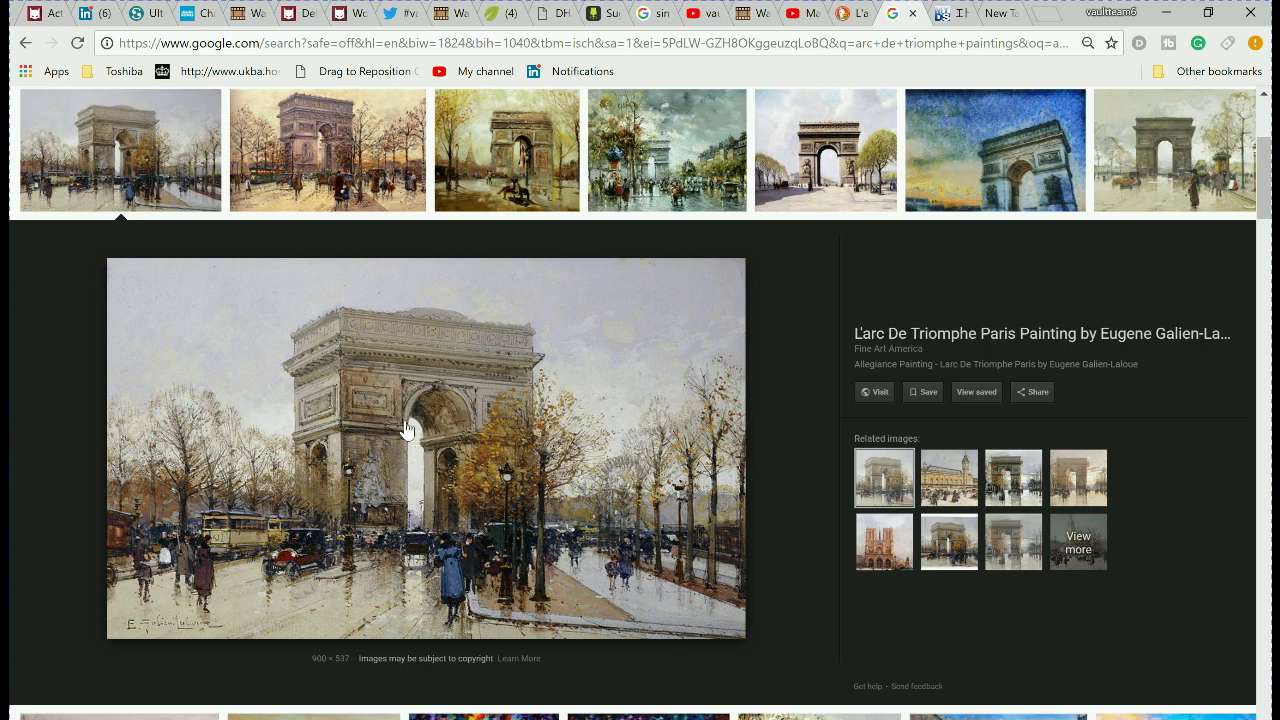
{"action": "left_click", "coordinate": [1195, 162]}
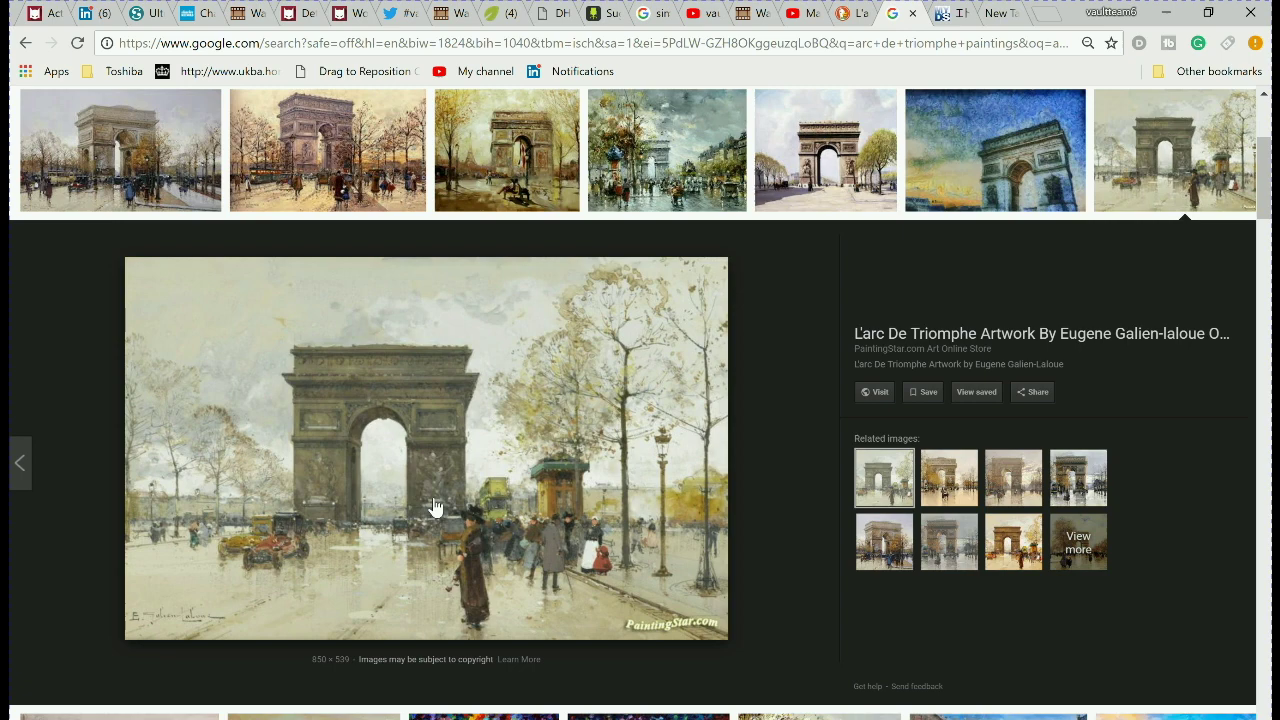